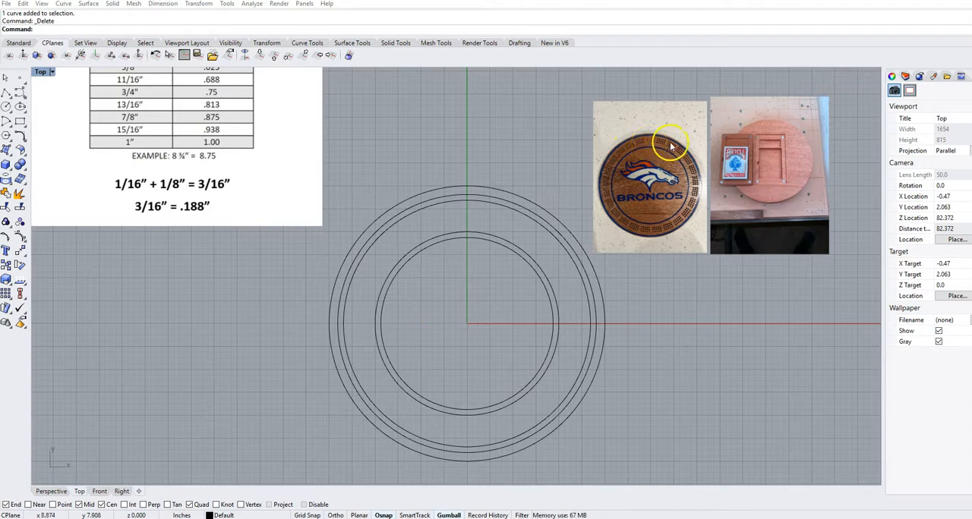
# - Examine the peg-hole groups and ring layout of the round Broncos cribbage board in the reference photo
pyautogui.scroll(8, 649, 142)
pyautogui.moveTo(541, 169); pyautogui.dragTo(495, 158, button='right')
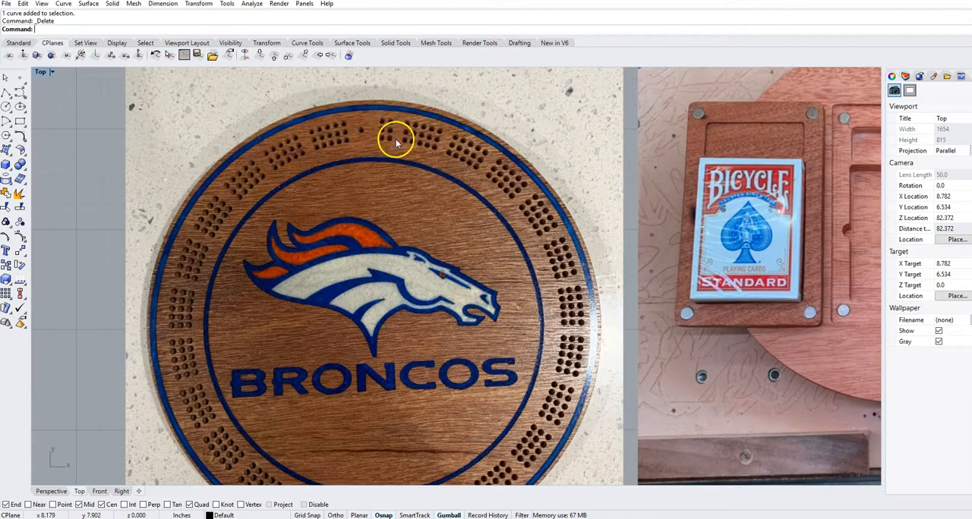
pyautogui.scroll(-2, 402, 143)
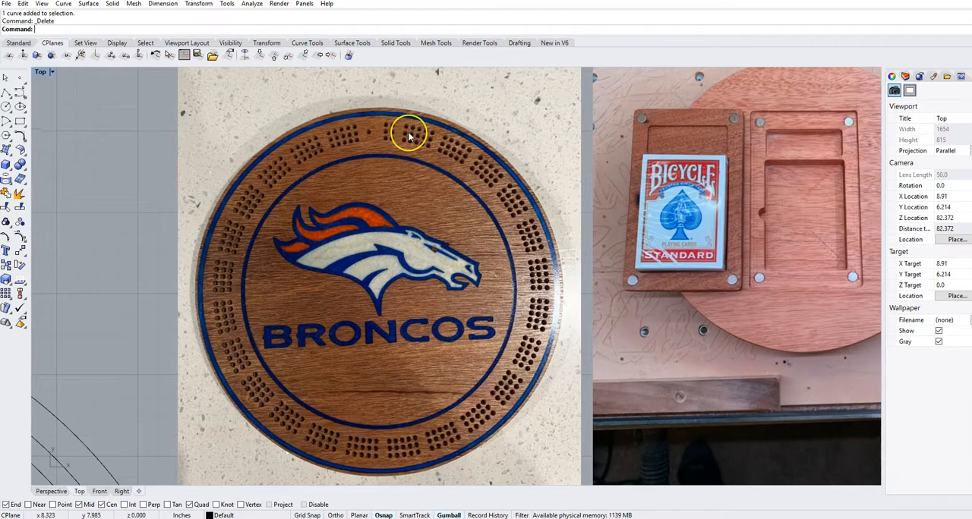
pyautogui.scroll(2, 392, 132)
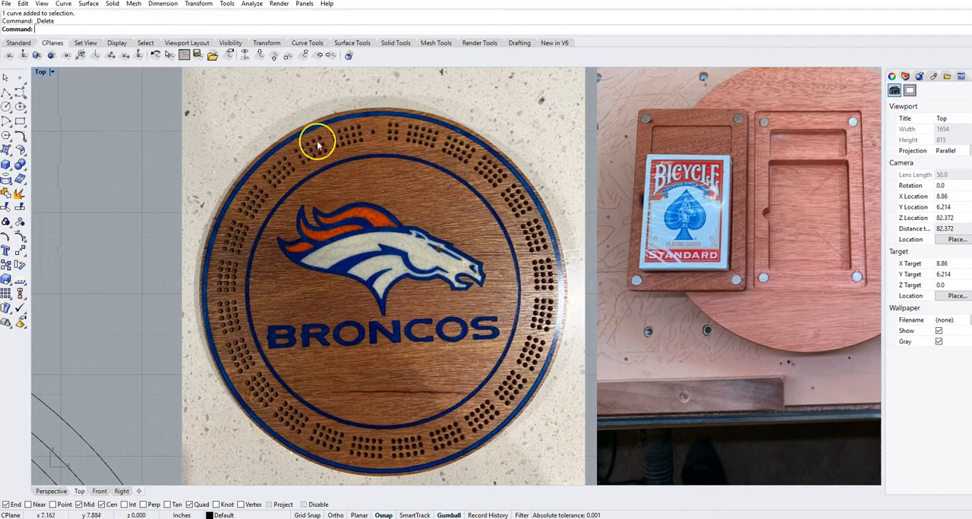
pyautogui.scroll(-1, 375, 156)
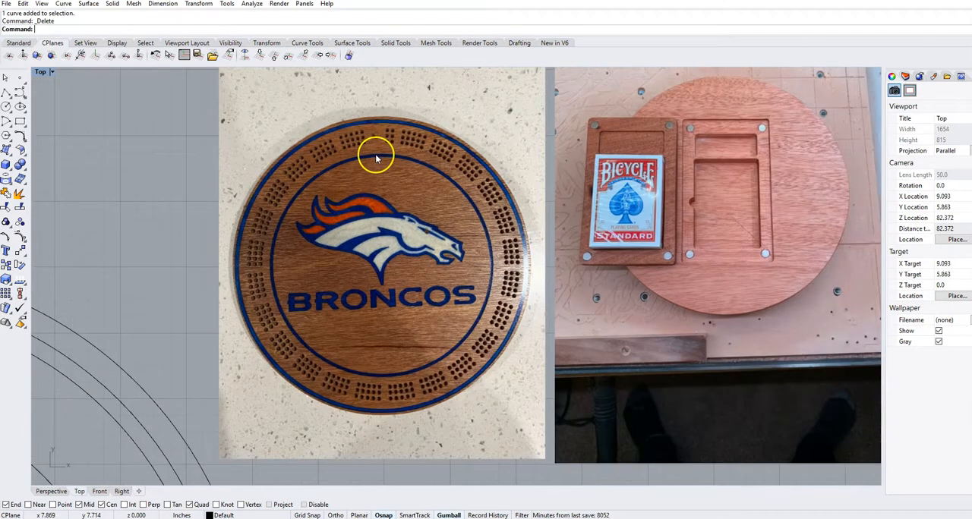
pyautogui.scroll(-3, 376, 157)
pyautogui.moveTo(221, 187); pyautogui.dragTo(390, 142, button='right')
pyautogui.scroll(-2, 400, 183)
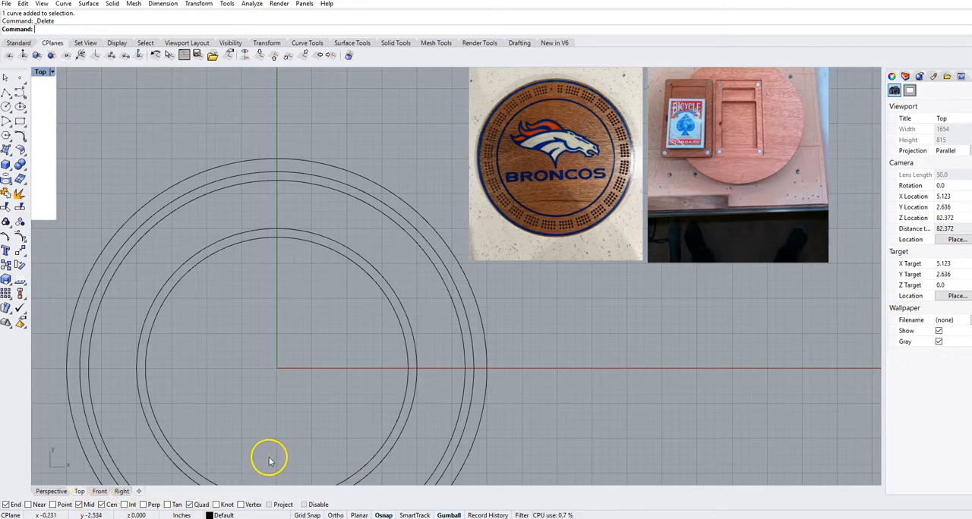
# - Draw a vertical line from the third-largest circle's top quadrant point down to the top quadrant of the fourth-largest circle
pyautogui.click(6, 93)
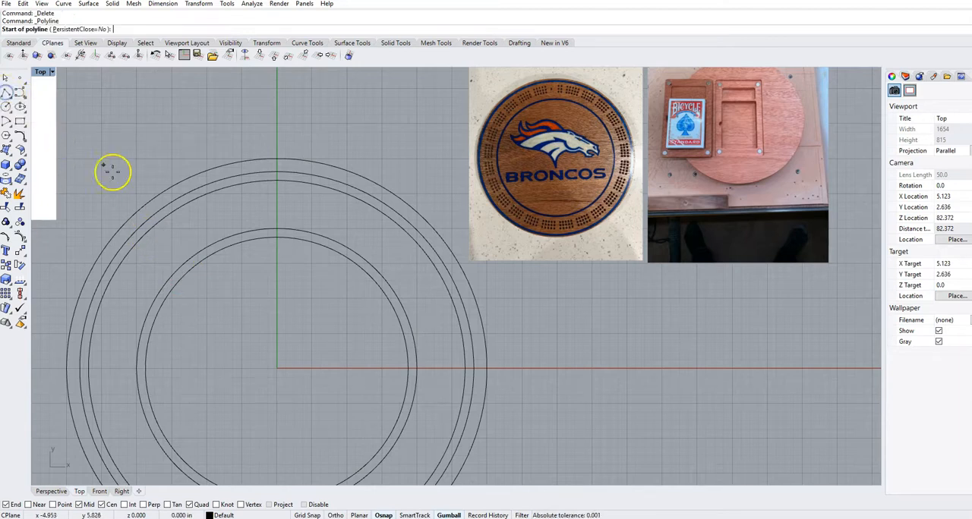
pyautogui.click(278, 180)
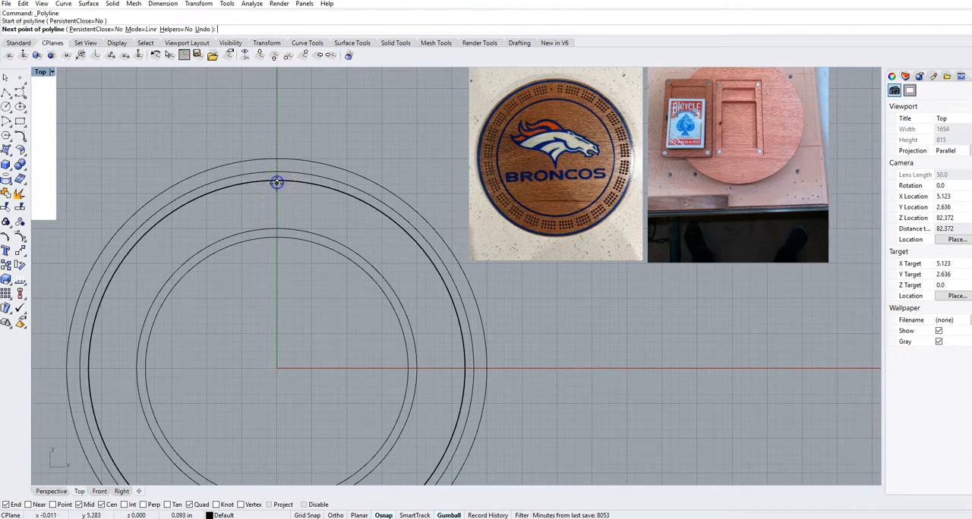
pyautogui.click(276, 227)
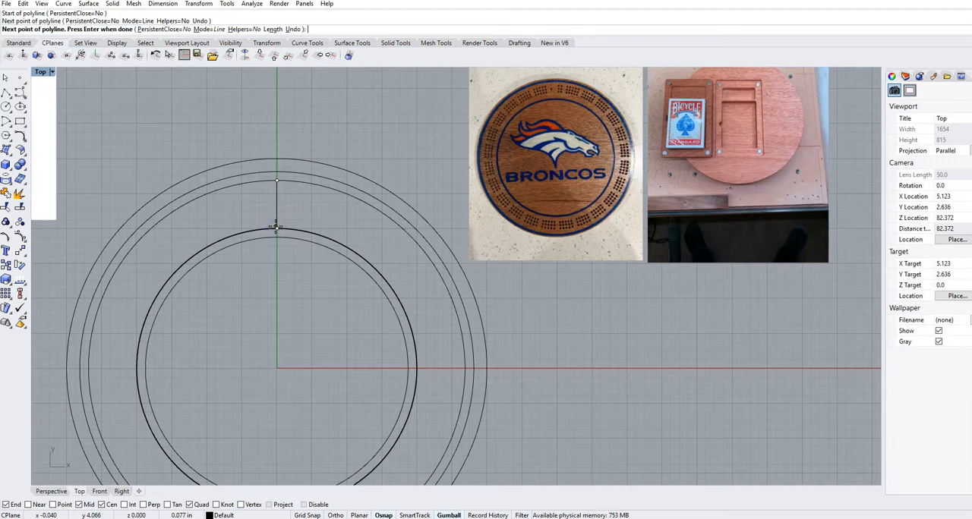
pyautogui.press('Return')
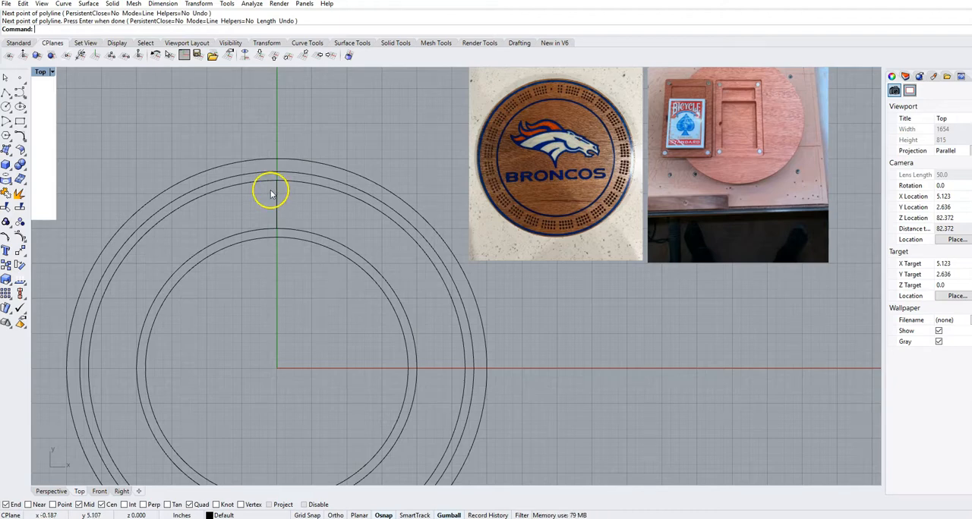
# - Draw a circle with a diameter of .130 in centred on the midpoint of the vertical line between the rings
pyautogui.scroll(-3, 147, 145)
pyautogui.moveTo(147, 145); pyautogui.dragTo(433, 373, button='right')
pyautogui.scroll(4, 196, 167)
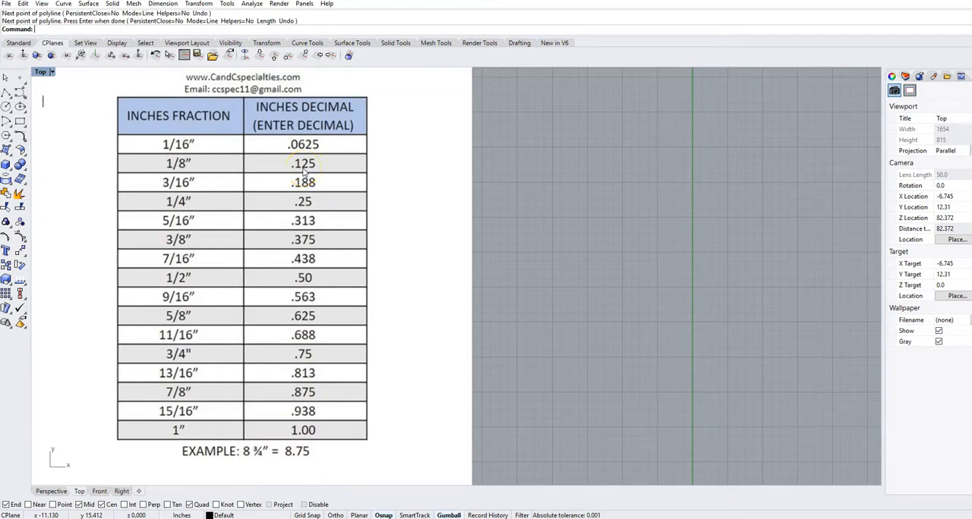
pyautogui.scroll(-1, 303, 172)
pyautogui.scroll(-1, 303, 173)
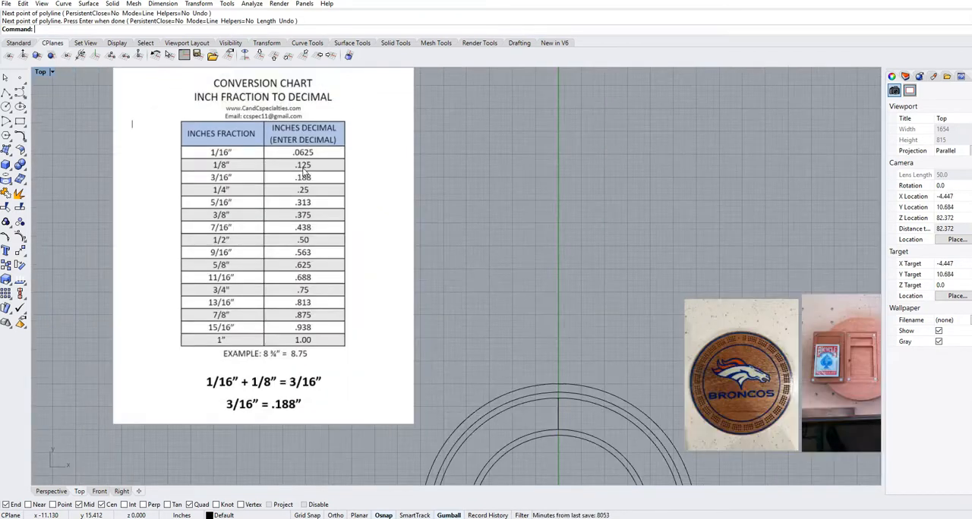
pyautogui.moveTo(418, 215); pyautogui.dragTo(354, 193, button='right')
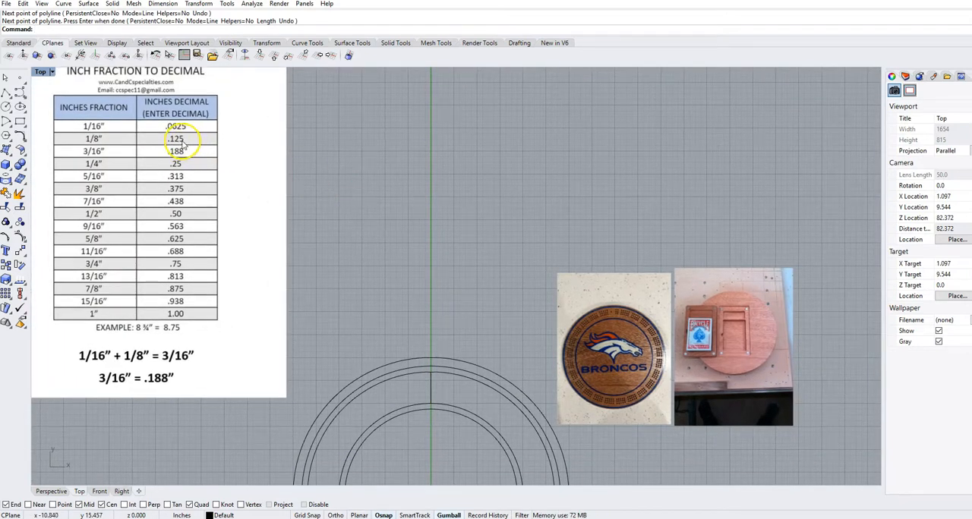
pyautogui.click(5, 108)
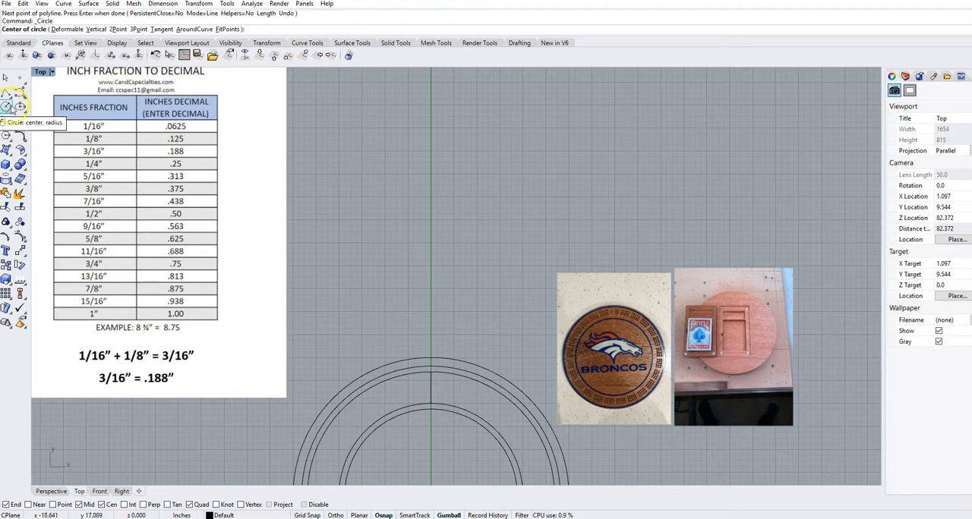
pyautogui.scroll(-3, 403, 302)
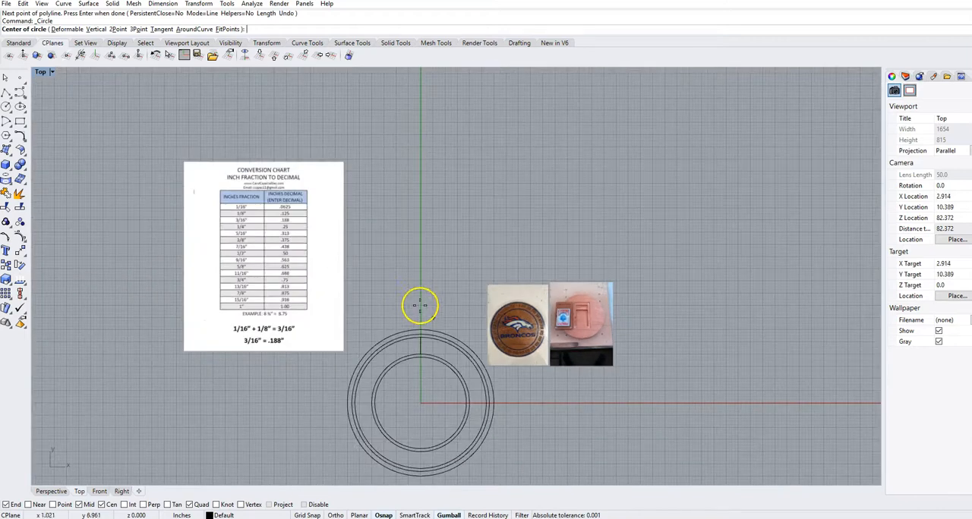
pyautogui.scroll(5, 445, 410)
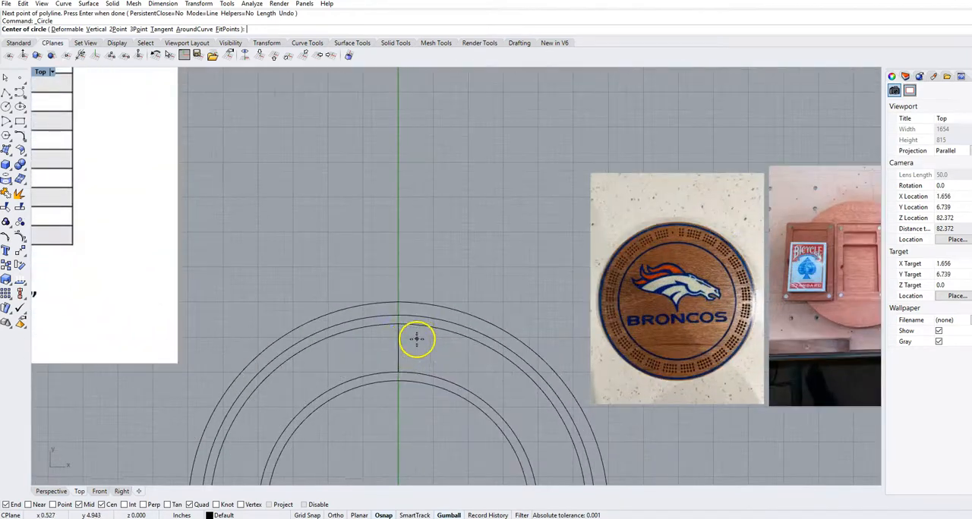
pyautogui.scroll(4, 417, 341)
pyautogui.click(388, 362)
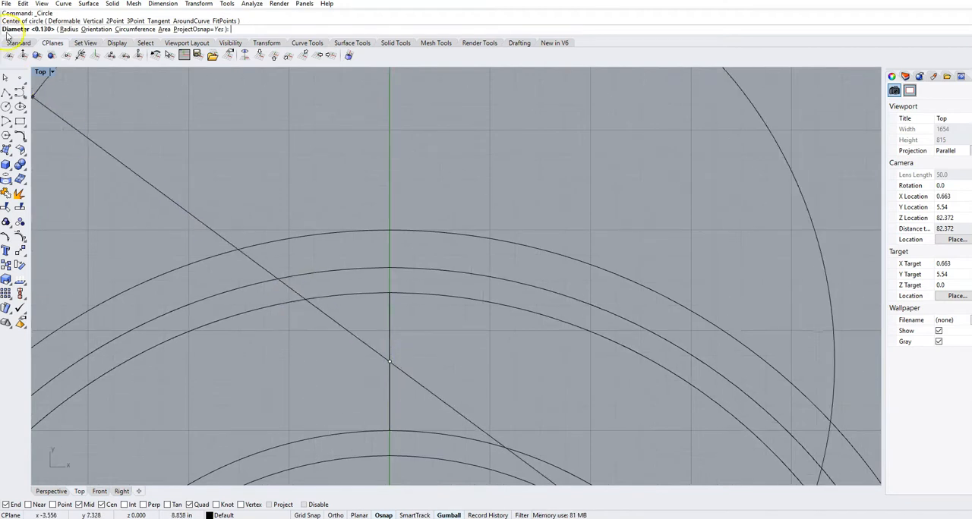
pyautogui.click(68, 28)
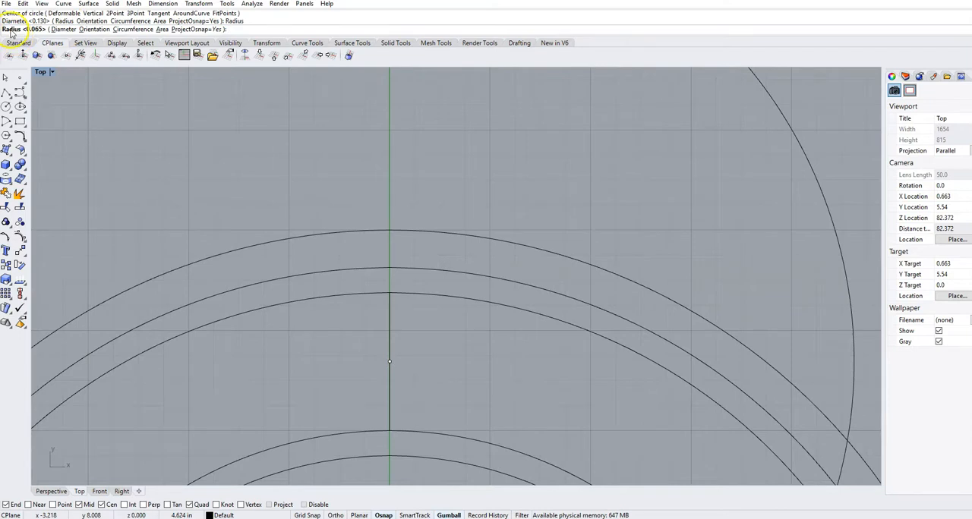
pyautogui.click(65, 29)
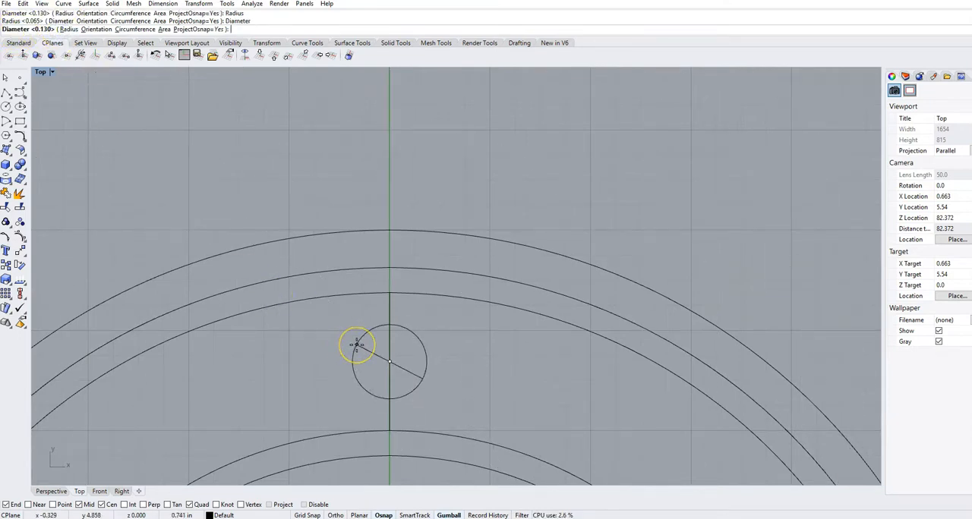
pyautogui.write('.13')
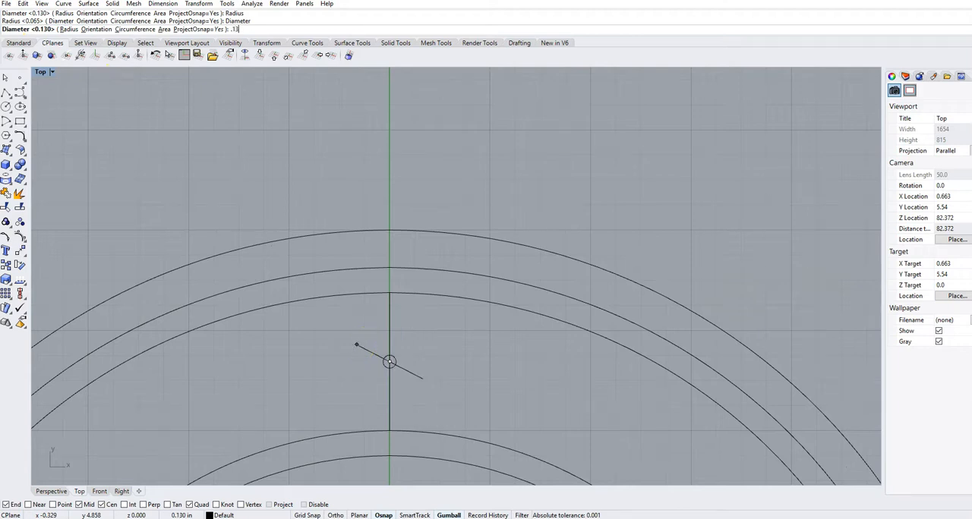
pyautogui.write('0')
pyautogui.press('Return')
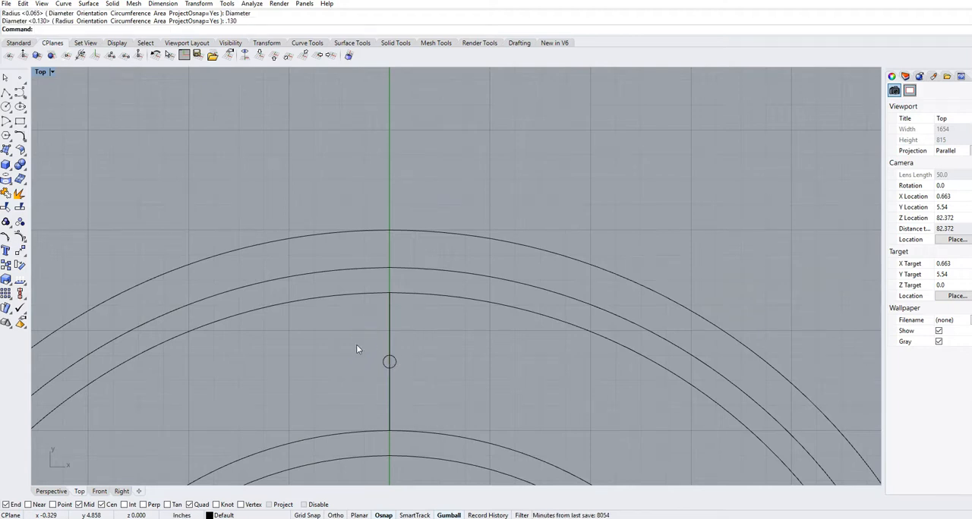
# - Examine the peg-hole spacing in the Broncos board photo and the decimal values in the inch fraction conversion chart
pyautogui.scroll(2, 399, 365)
pyautogui.scroll(1, 396, 368)
pyautogui.scroll(-2, 392, 355)
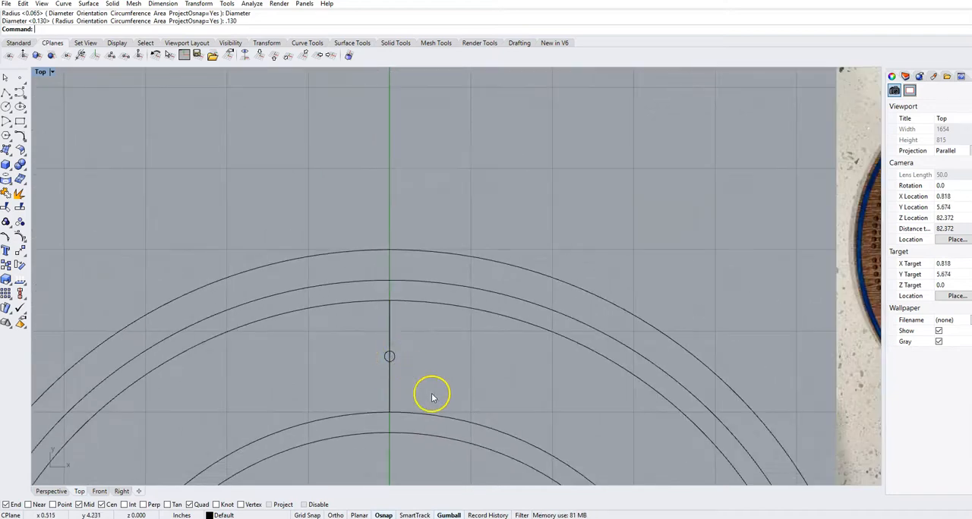
pyautogui.scroll(-2, 431, 392)
pyautogui.moveTo(434, 391); pyautogui.dragTo(492, 382, button='right')
pyautogui.scroll(2, 493, 379)
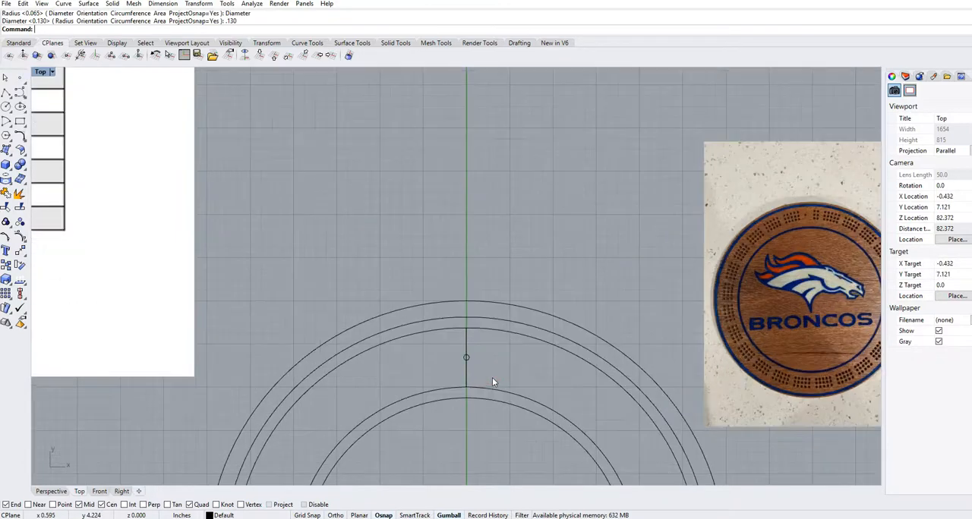
pyautogui.moveTo(830, 242); pyautogui.dragTo(529, 265, button='right')
pyautogui.scroll(6, 524, 252)
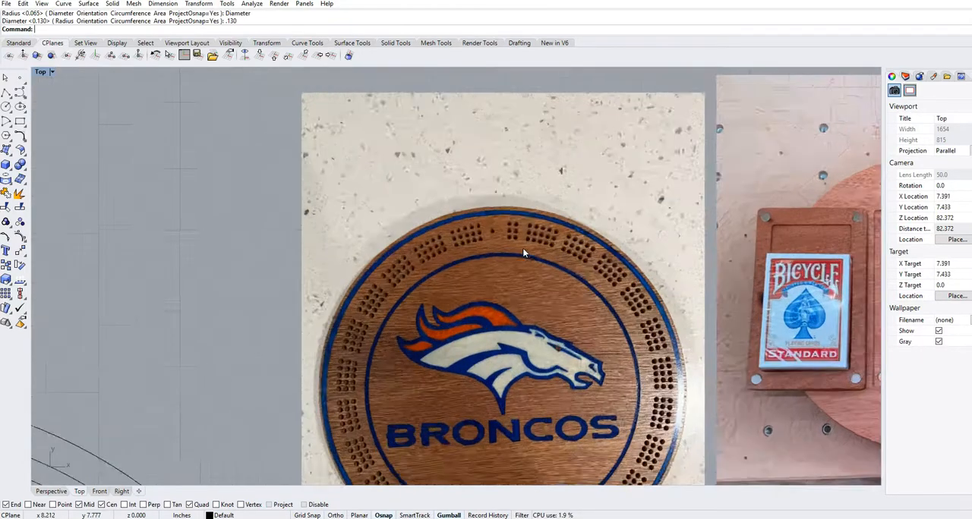
pyautogui.scroll(2, 524, 253)
pyautogui.scroll(2, 521, 224)
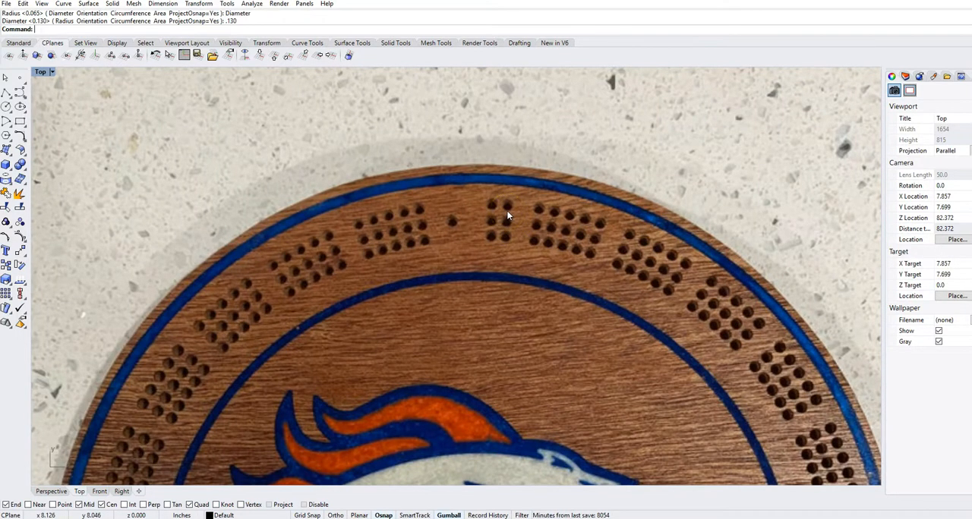
pyautogui.scroll(-5, 508, 217)
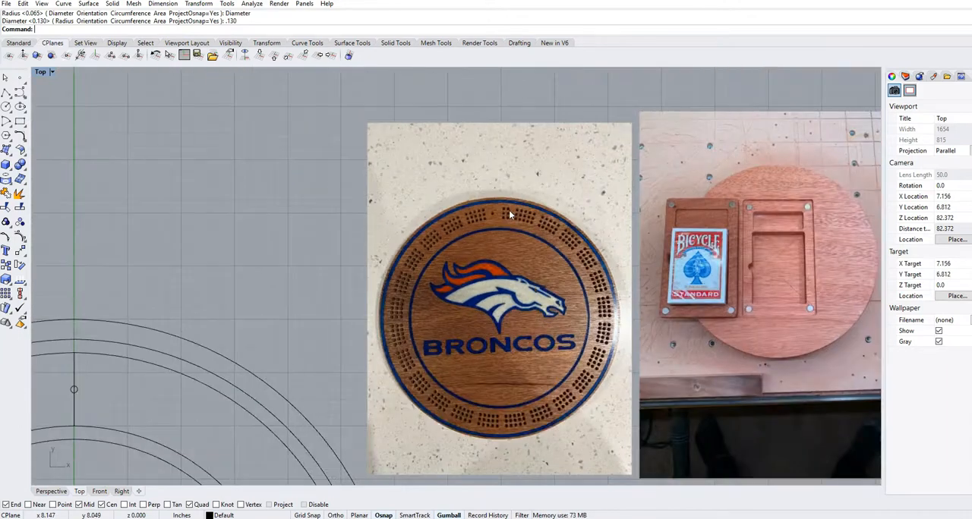
pyautogui.scroll(-3, 395, 256)
pyautogui.moveTo(156, 221); pyautogui.dragTo(443, 315, button='right')
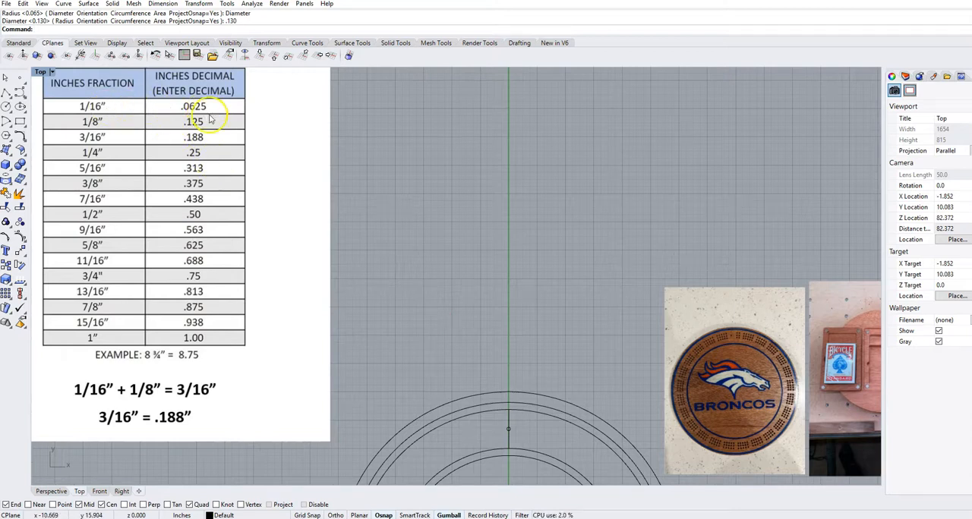
# - Start copying the small peg-hole circle from its top quadrant point, with the copy distance set to .0625 in
pyautogui.scroll(3, 532, 443)
pyautogui.moveTo(532, 442); pyautogui.dragTo(441, 352, button='right')
pyautogui.scroll(3, 410, 340)
pyautogui.click(408, 337)
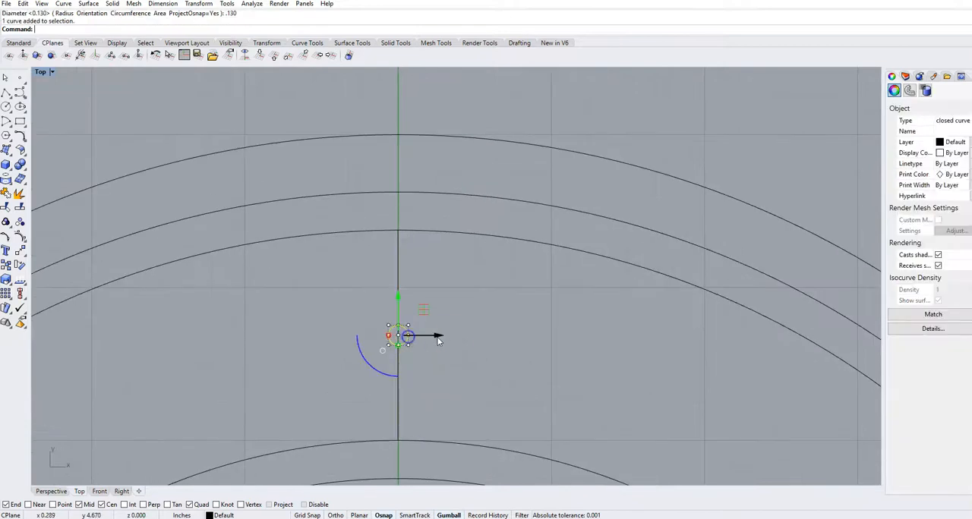
pyautogui.write('Copy')
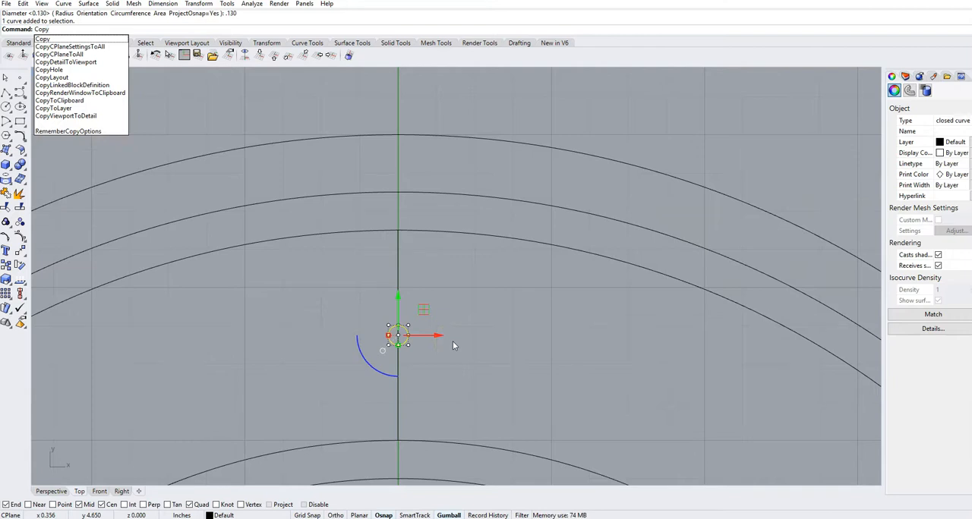
pyautogui.press('Return')
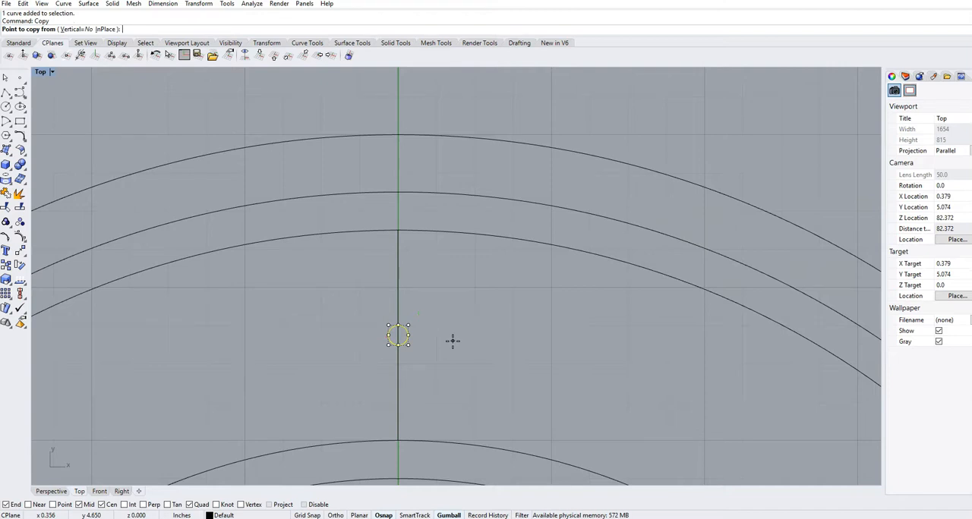
pyautogui.click(398, 323)
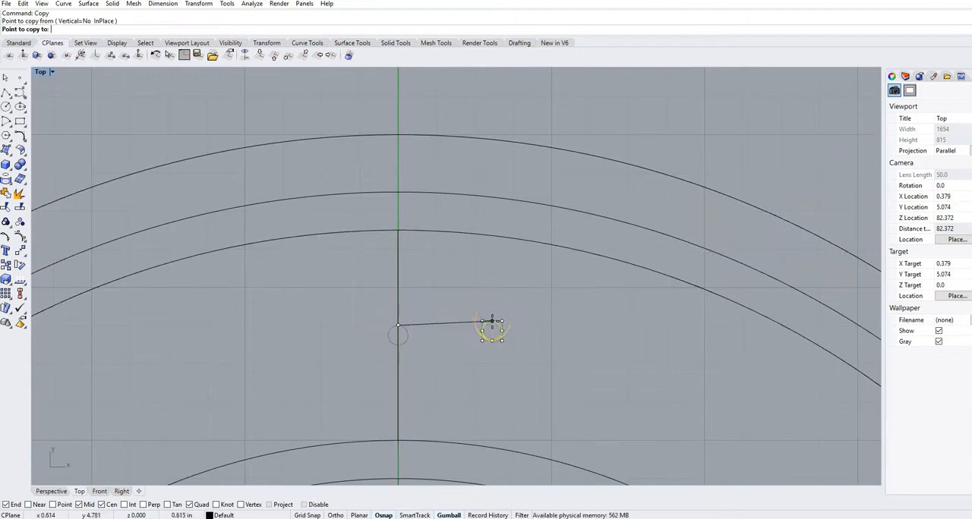
pyautogui.write('625')
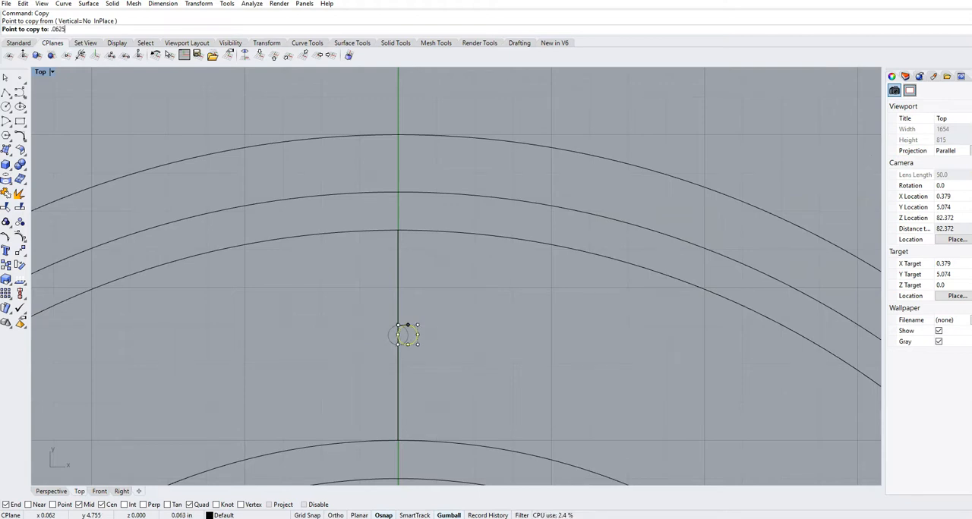
pyautogui.press('Return')
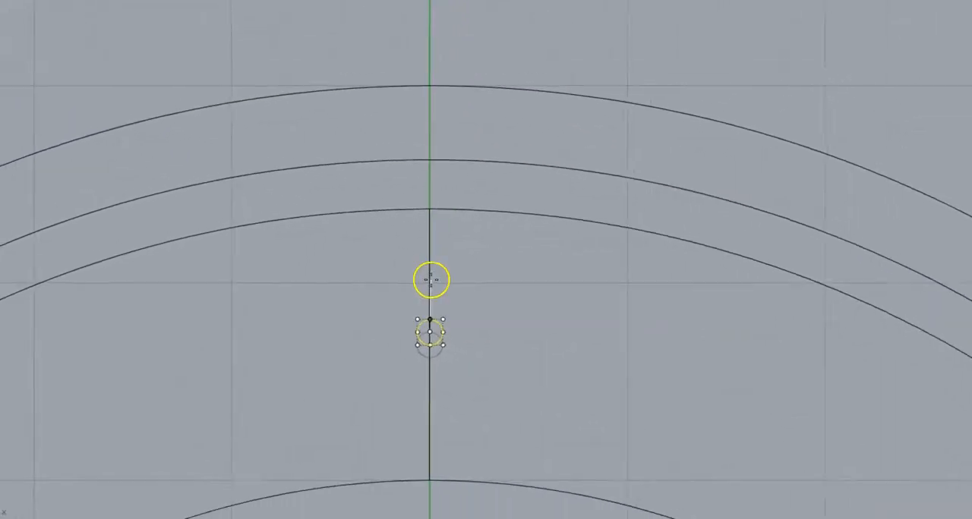
# - Change the copy distance to .188 in and place the peg-hole copy directly above the original, along the vertical line
pyautogui.scroll(-16, 455, 277)
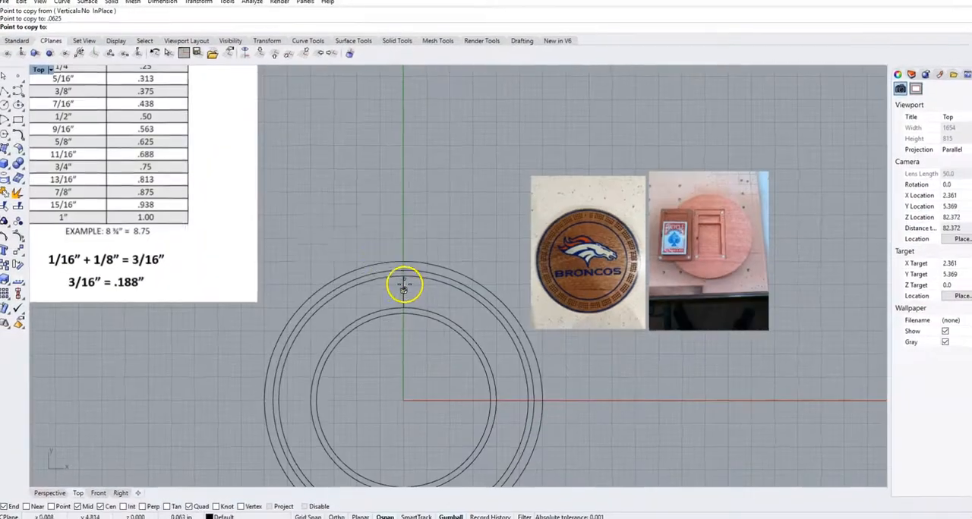
pyautogui.moveTo(326, 234); pyautogui.dragTo(445, 391, button='right')
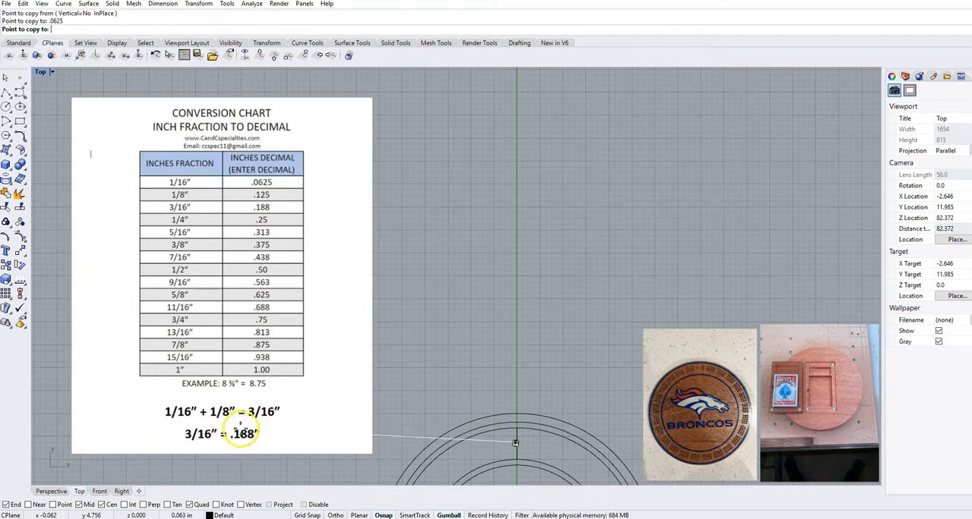
pyautogui.scroll(-2, 243, 434)
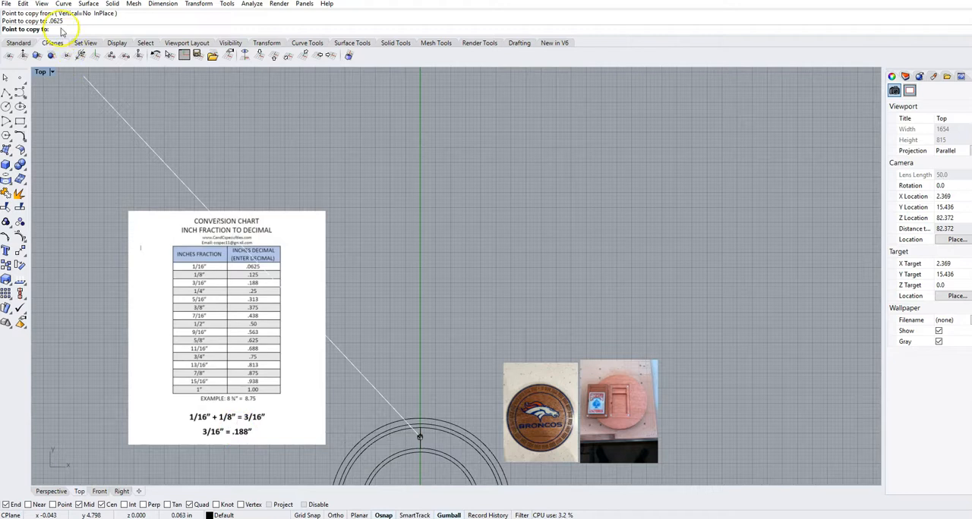
pyautogui.write('.1')
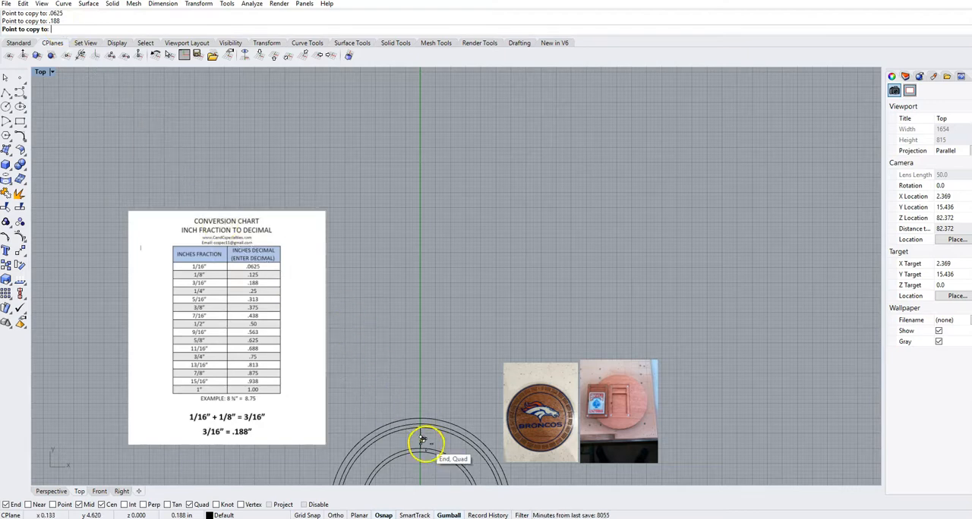
pyautogui.moveTo(423, 445); pyautogui.dragTo(396, 315, button='right')
pyautogui.scroll(10, 365, 223)
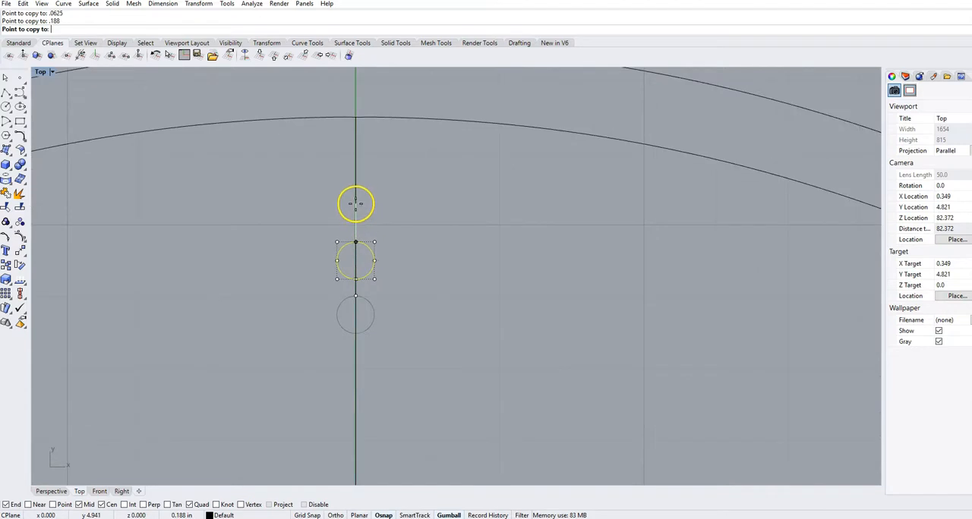
pyautogui.click(356, 176)
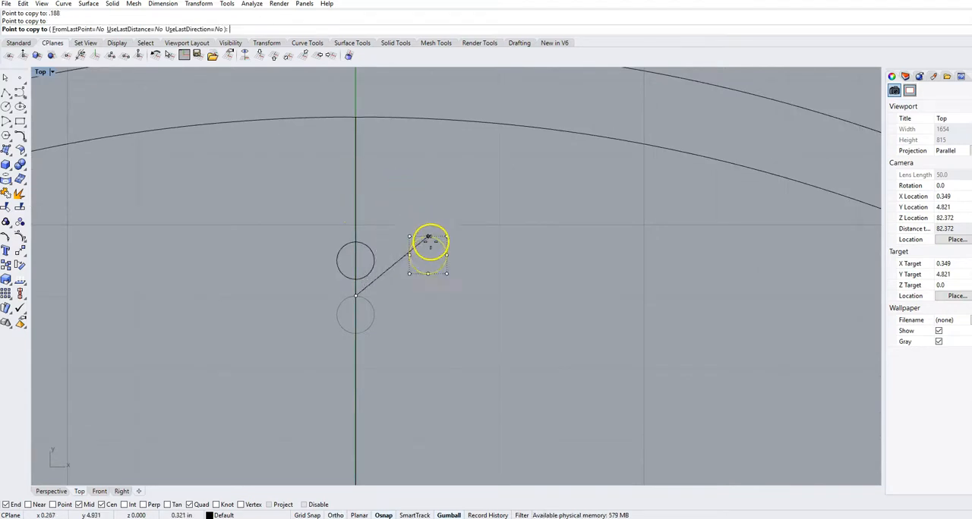
pyautogui.press('Return')
pyautogui.click(460, 280)
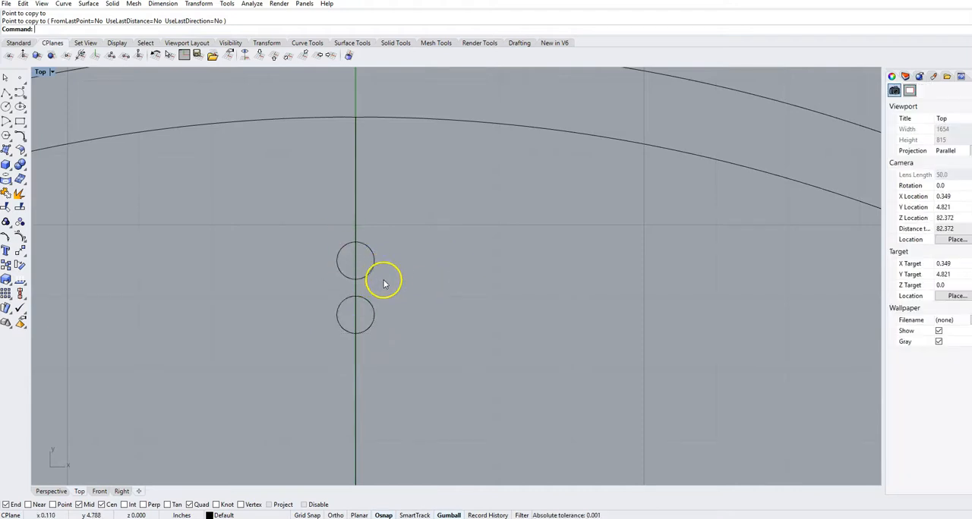
# - Copy the original peg-hole circle from its bottom quadrant point, .188 in straight down along the vertical line
pyautogui.click(373, 322)
pyautogui.click(393, 322)
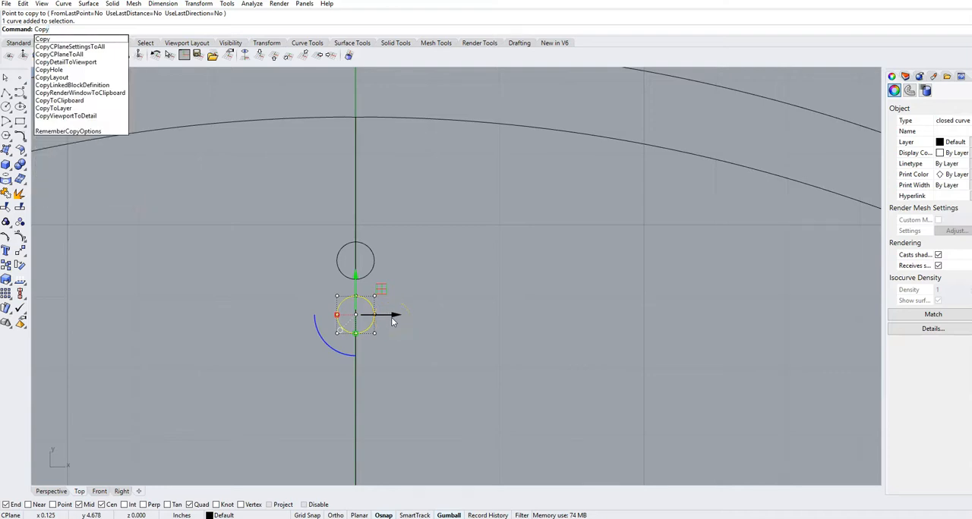
pyautogui.press('Return')
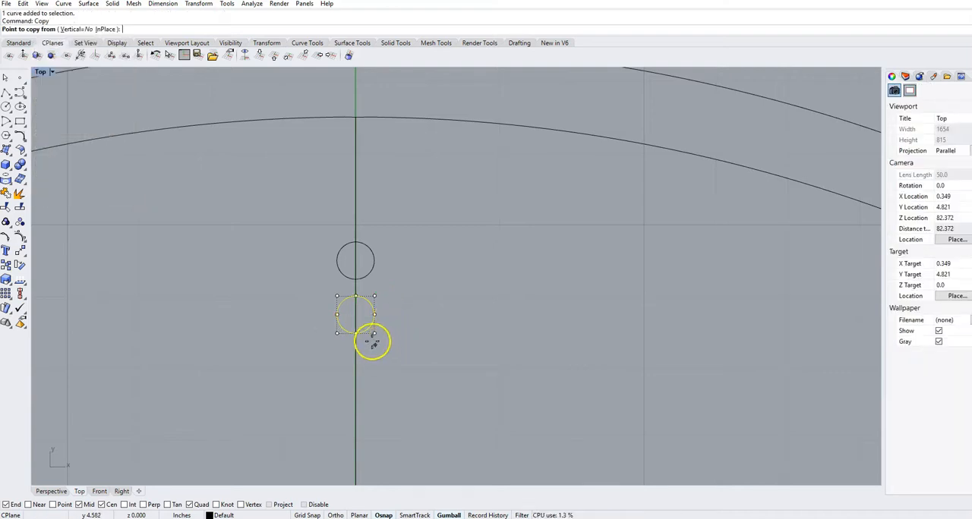
pyautogui.click(356, 335)
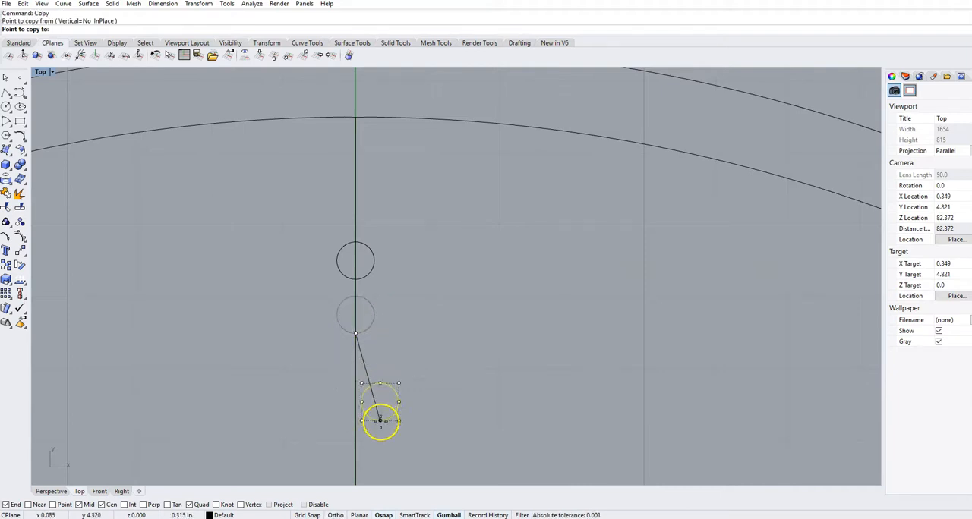
pyautogui.press('F8')
pyautogui.write('.188')
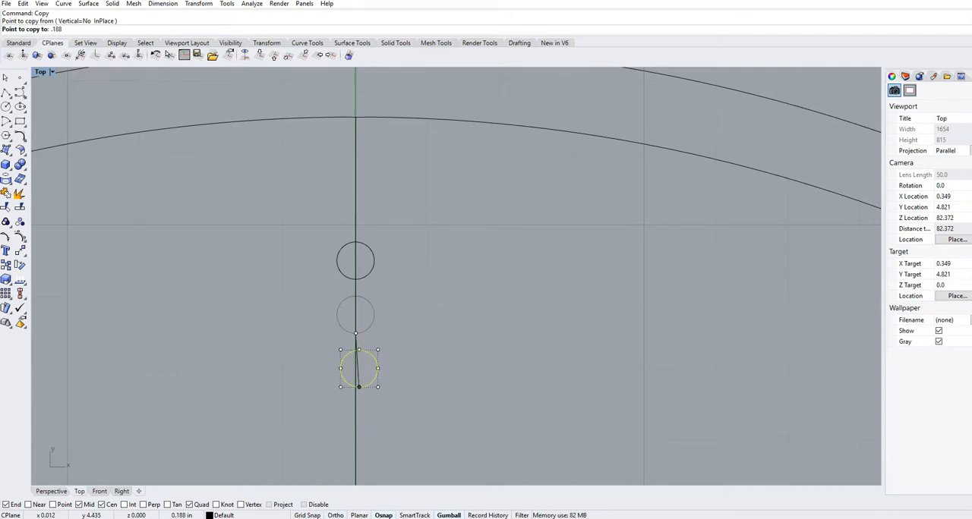
pyautogui.press('Return')
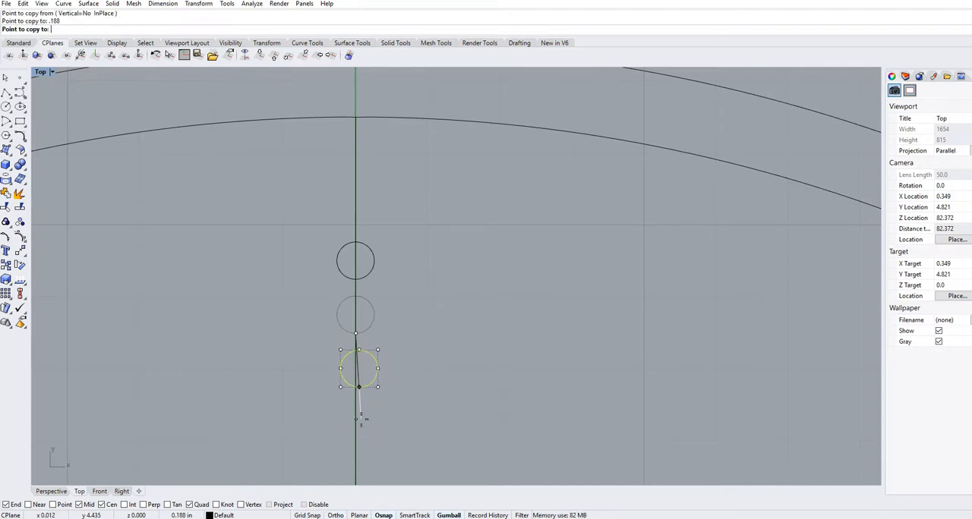
pyautogui.press('F8')
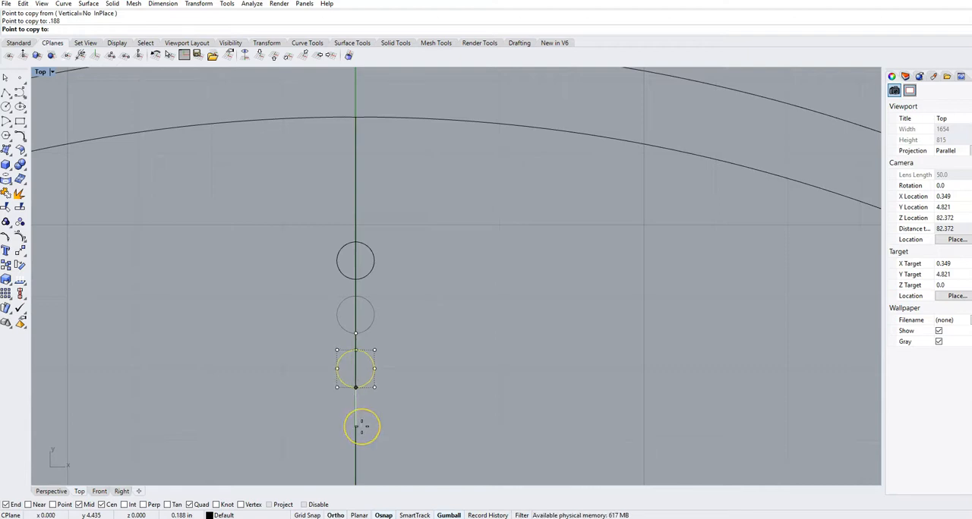
pyautogui.click(361, 427)
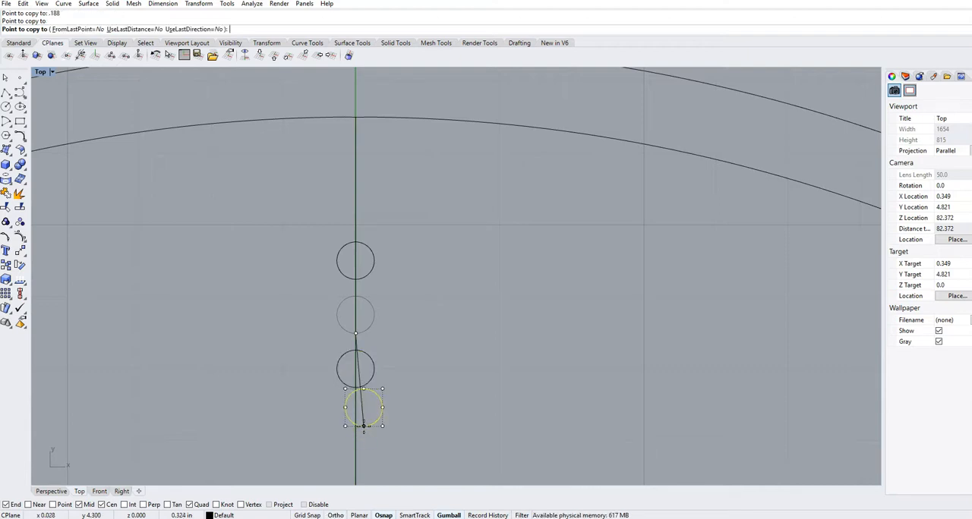
pyautogui.press('Return')
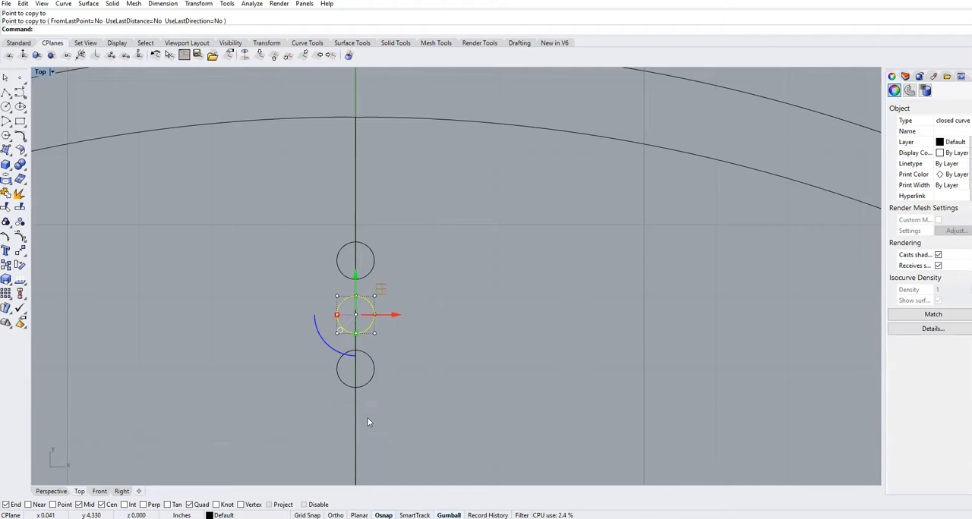
pyautogui.scroll(-2, 369, 418)
pyautogui.click(394, 399)
pyautogui.scroll(-8, 394, 399)
pyautogui.moveTo(436, 389); pyautogui.dragTo(415, 259, button='right')
pyautogui.scroll(-5, 416, 308)
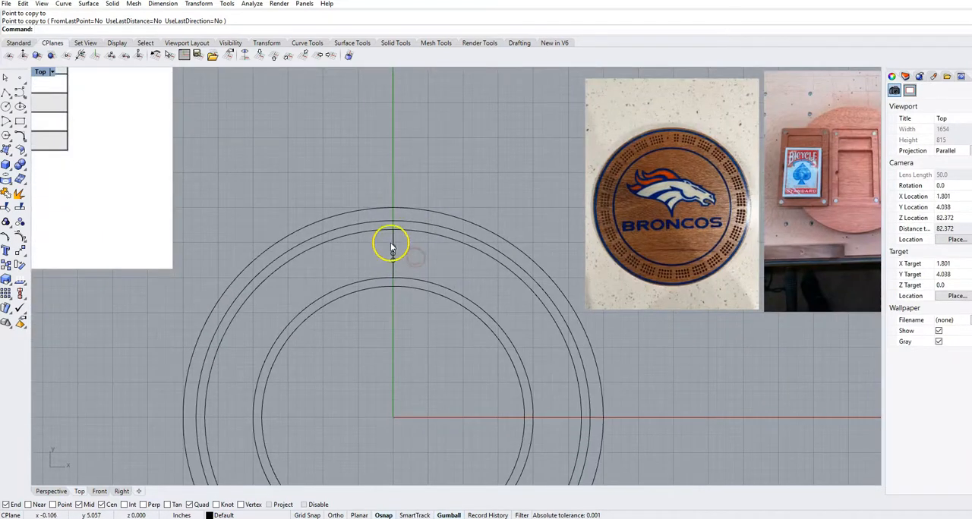